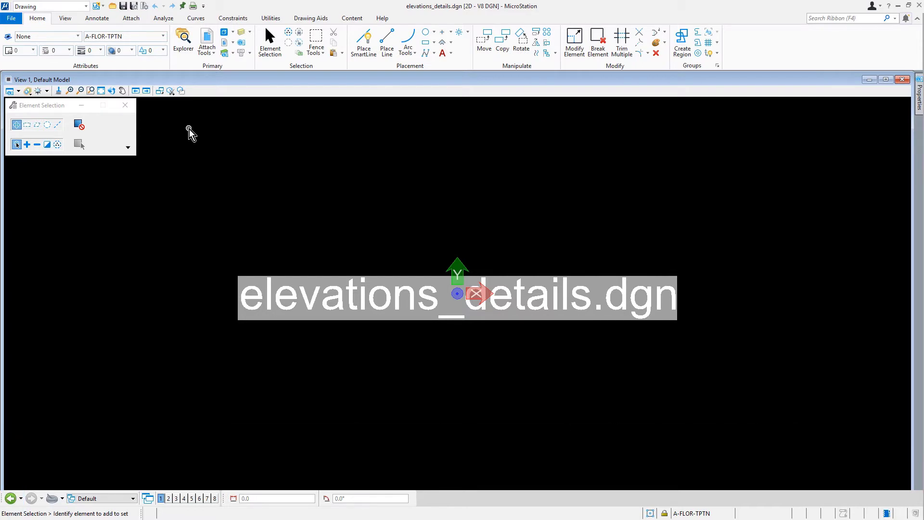
Step: Open the Door Types model from the Models dialog so its five door elevations fill View 1, then close the dialog
{"action": "left_click", "coordinate": [225, 34]}
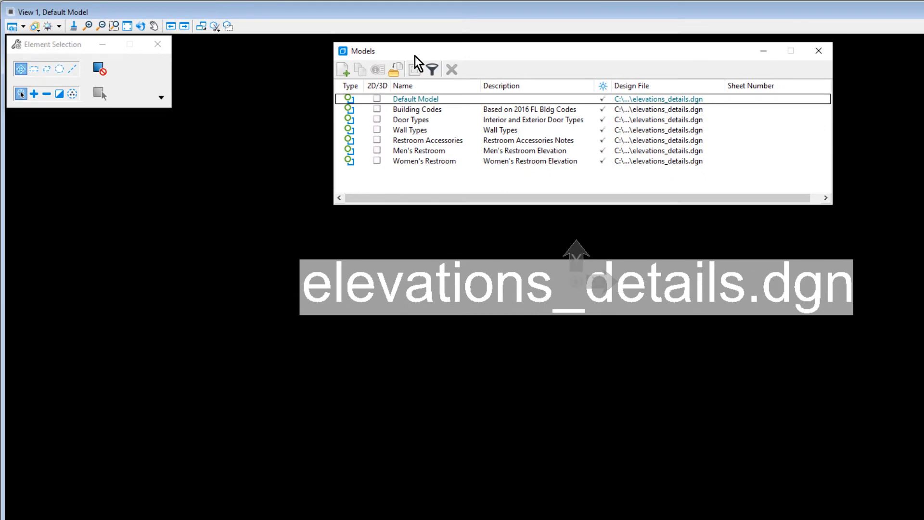
{"action": "left_click", "coordinate": [420, 119]}
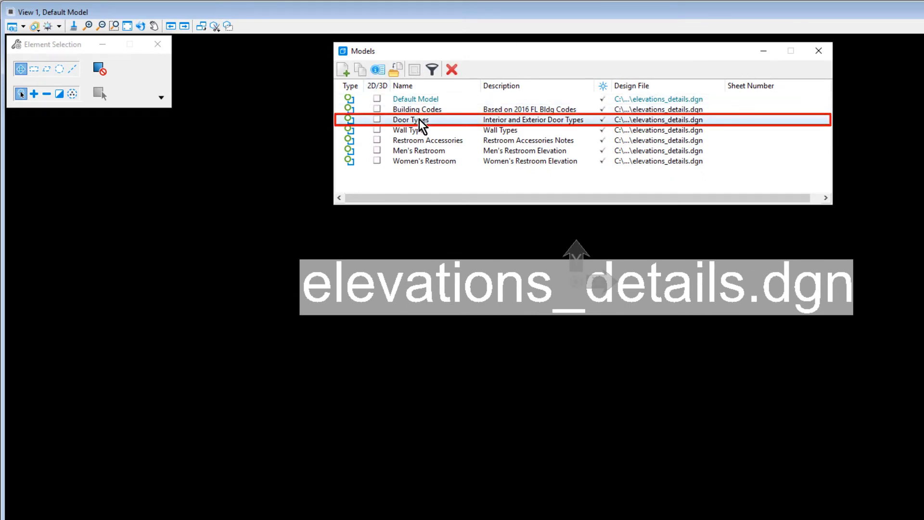
{"action": "double_click", "coordinate": [420, 120]}
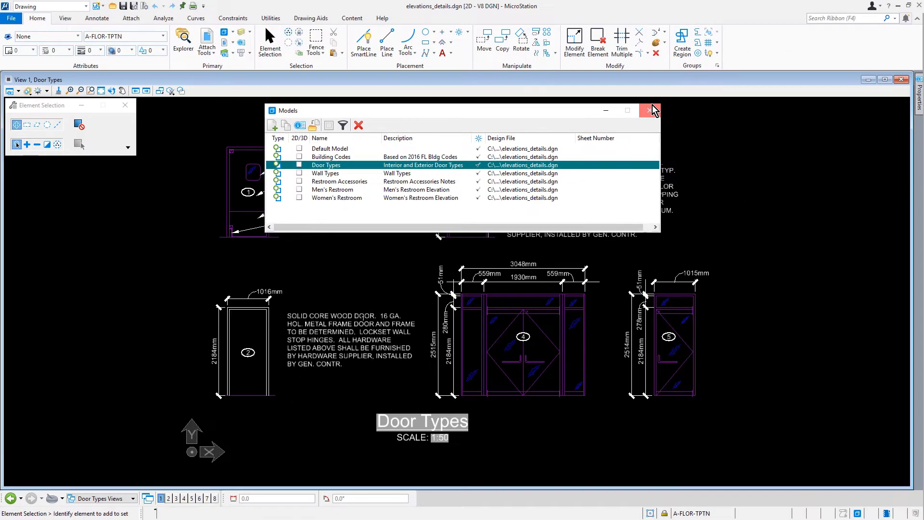
{"action": "left_click", "coordinate": [652, 105]}
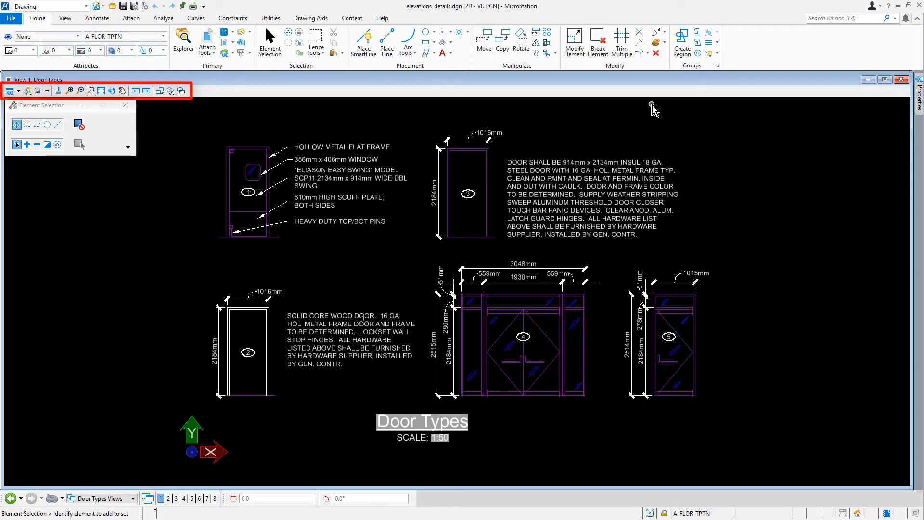
Step: Zoom in at a 3.00 zoom ratio on door 1 and its notes, then reset the zoom tool
{"action": "left_click", "coordinate": [71, 91]}
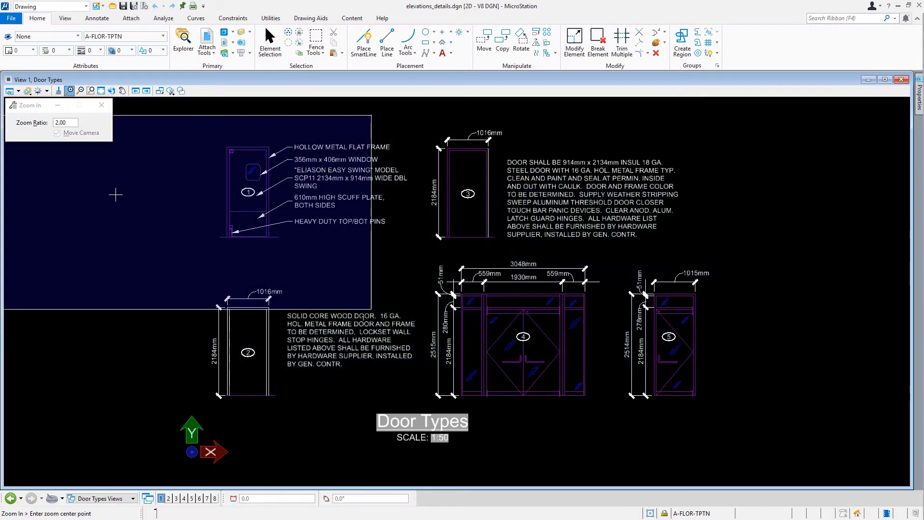
{"action": "double_click", "coordinate": [71, 123]}
{"action": "type", "text": "3"}
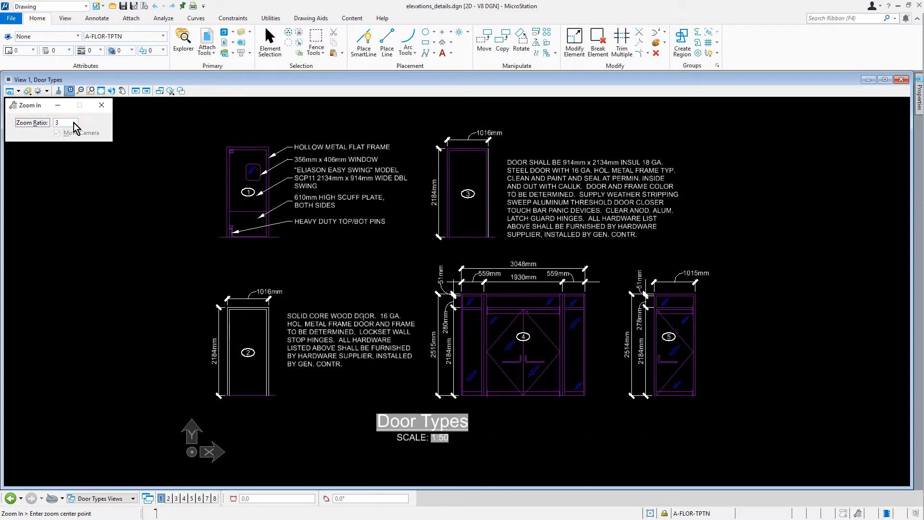
{"action": "key", "text": "Tab"}
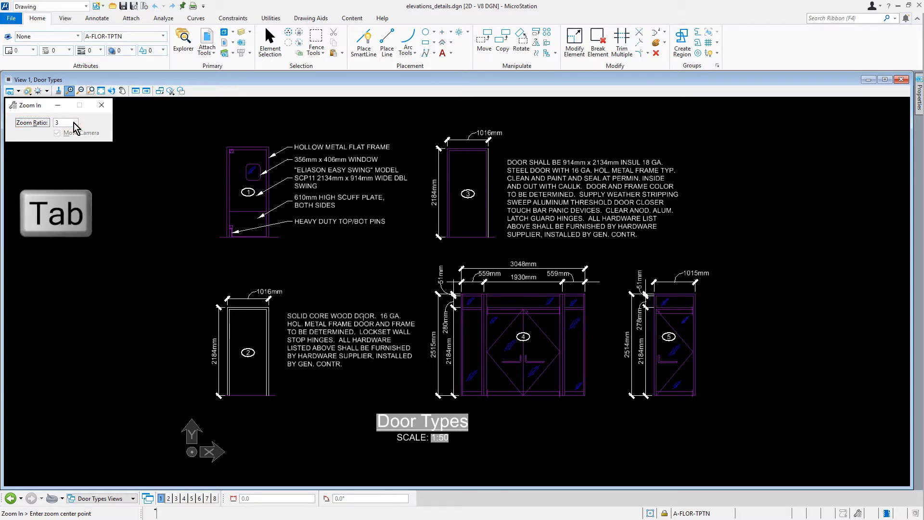
{"action": "key", "text": "Return"}
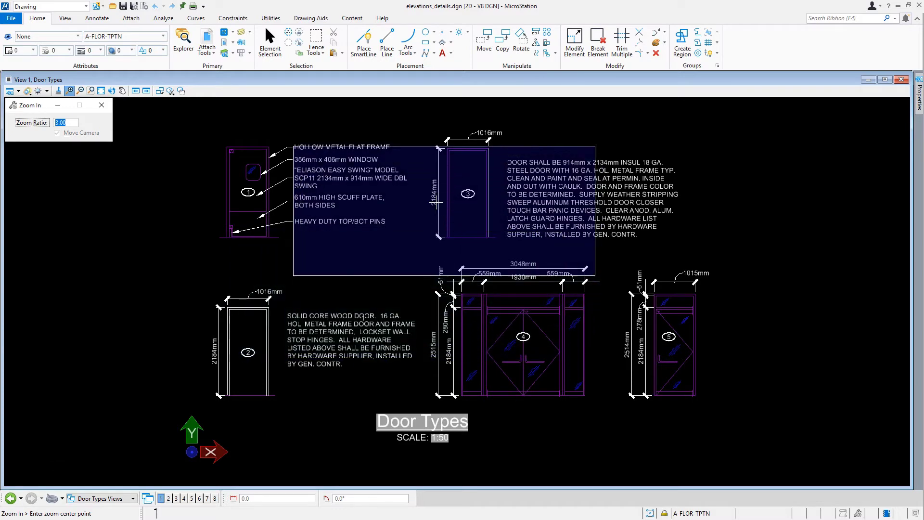
{"action": "left_click", "coordinate": [325, 195]}
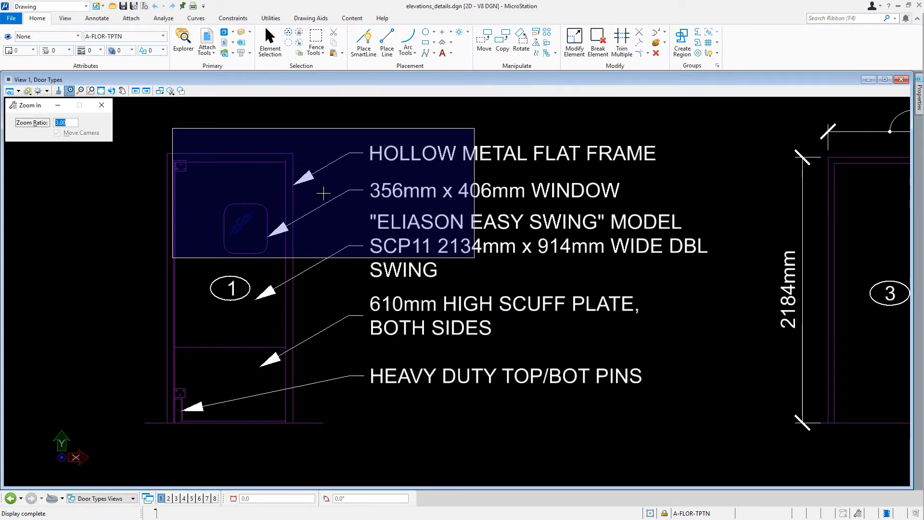
{"action": "right_click", "coordinate": [323, 193]}
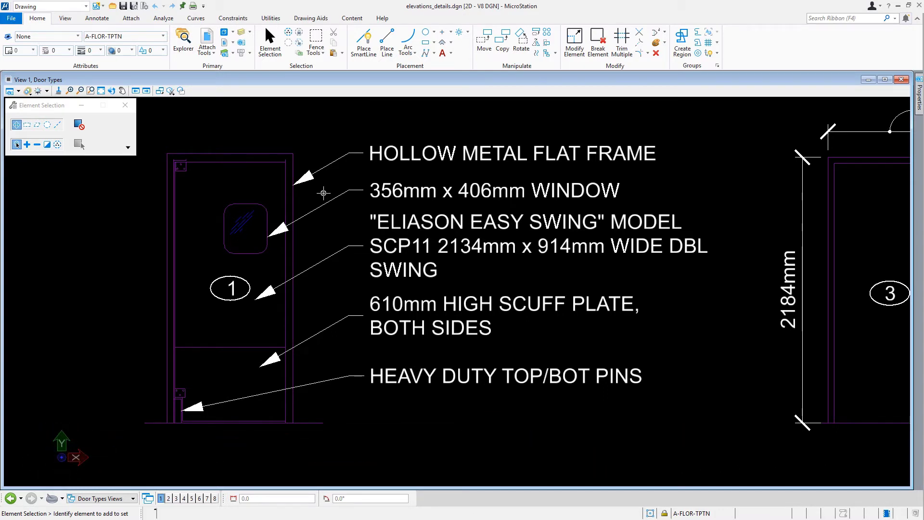
Step: Start Hatch Area in Element mode with extended settings shown: 101.6 spacing, 45° angle
{"action": "left_click", "coordinate": [371, 46]}
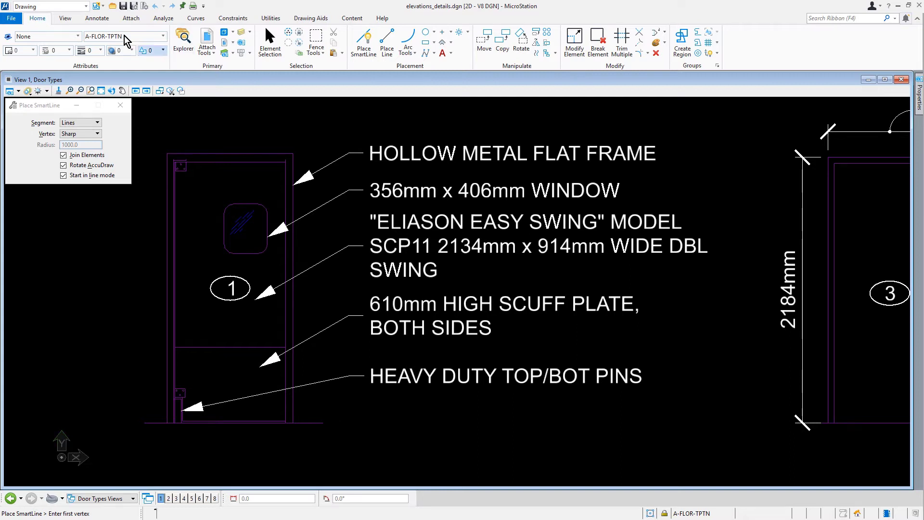
{"action": "left_click", "coordinate": [101, 19]}
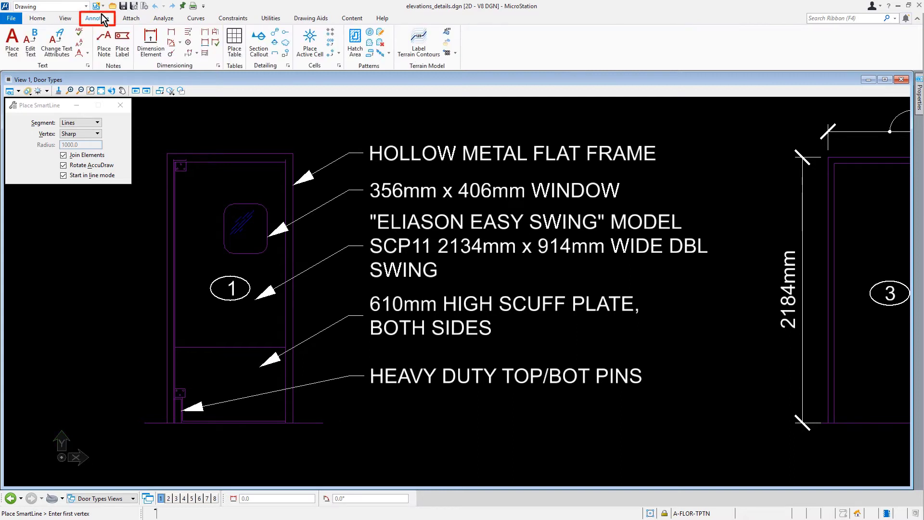
{"action": "left_click", "coordinate": [355, 48]}
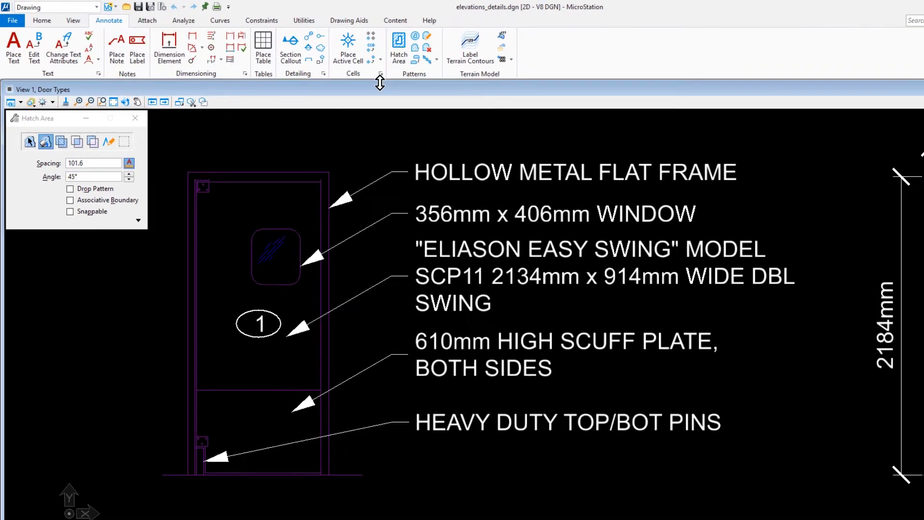
{"action": "left_click", "coordinate": [146, 155]}
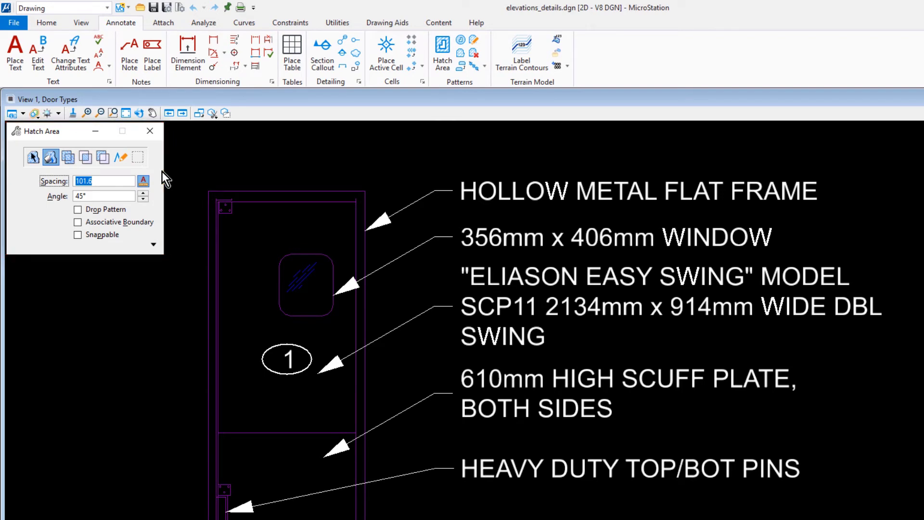
{"action": "left_click", "coordinate": [154, 245]}
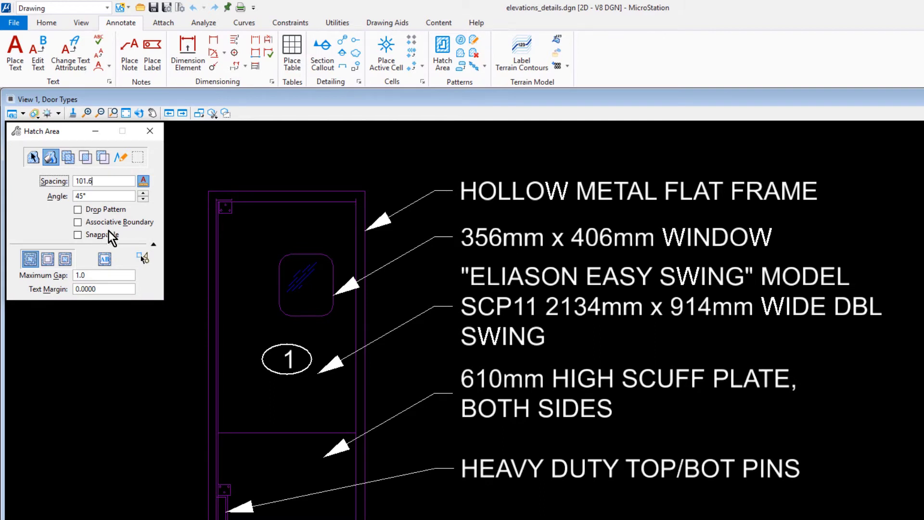
{"action": "left_click", "coordinate": [33, 161]}
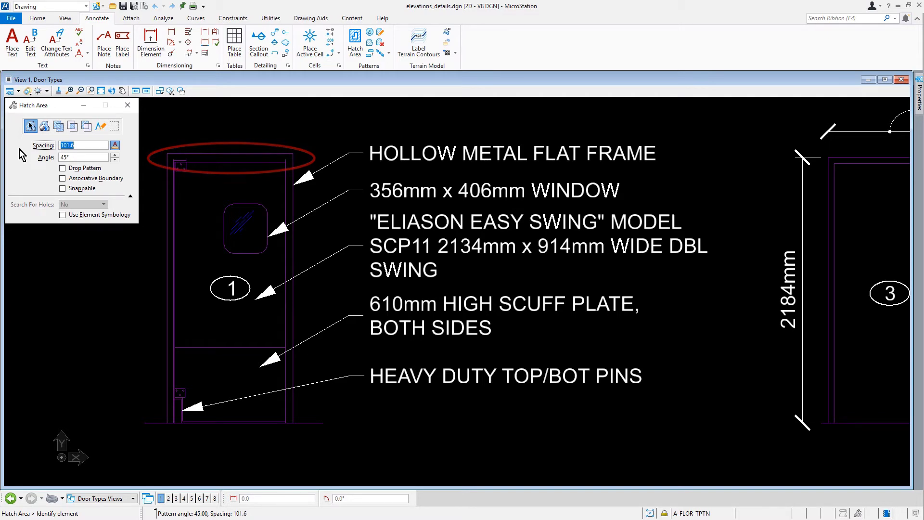
Step: Zoom in on the top-left corner of door 1's frame, where the top line is missing
{"action": "scroll", "coordinate": [158, 144], "scroll_direction": "up", "scroll_amount": 6}
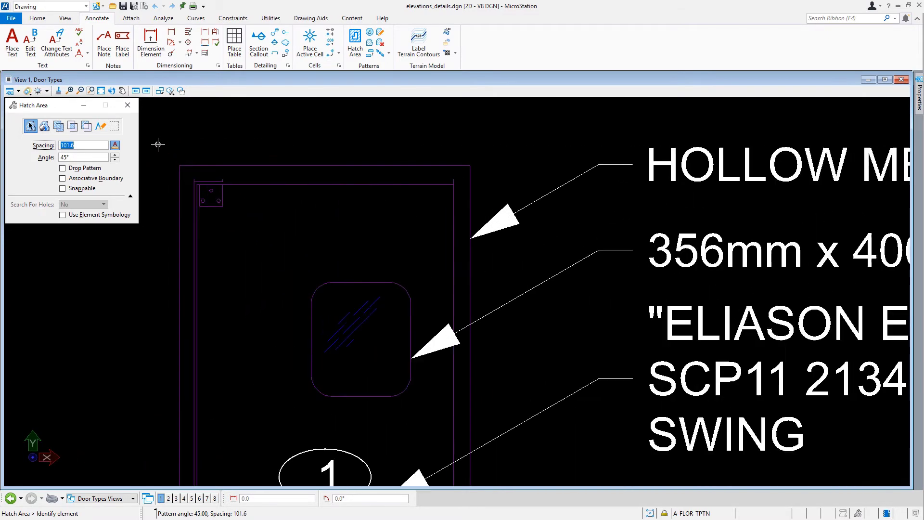
{"action": "scroll", "coordinate": [158, 145], "scroll_direction": "up", "scroll_amount": 1}
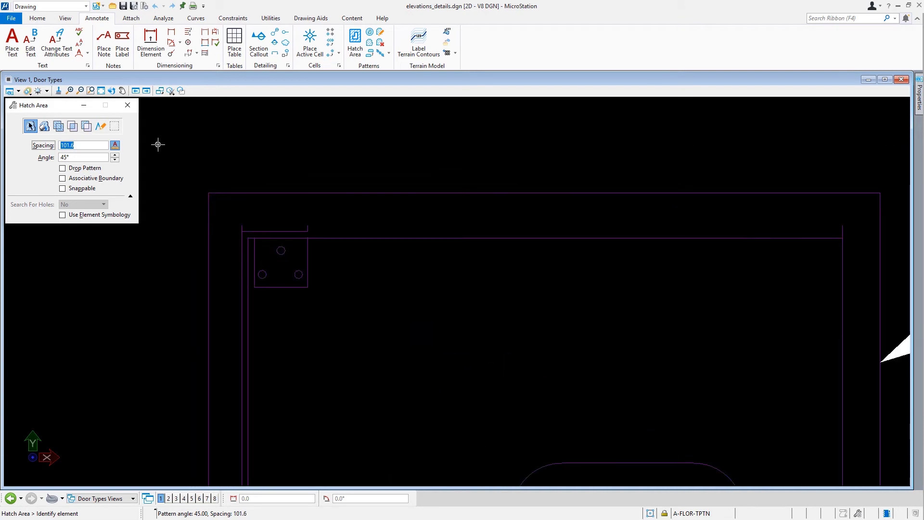
{"action": "left_click", "coordinate": [39, 20]}
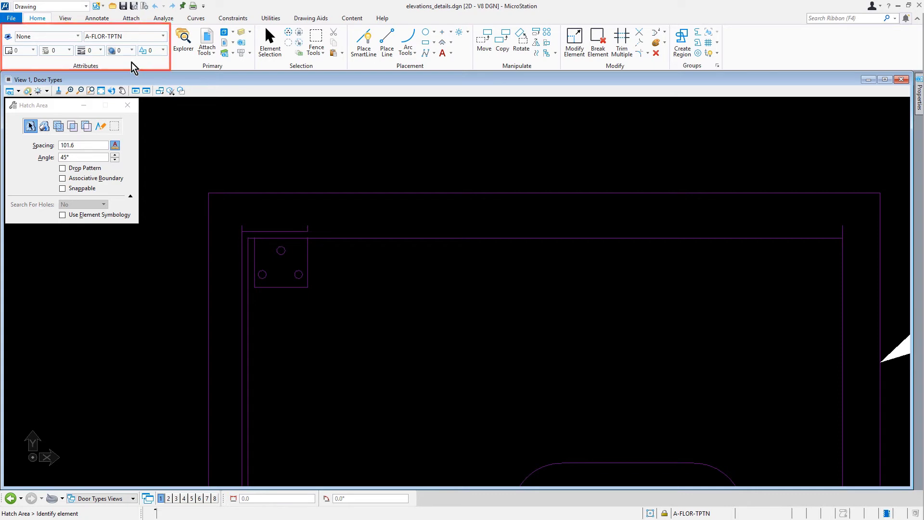
Step: Pin the Attributes ribbon group to the current workflow
{"action": "right_click", "coordinate": [134, 68]}
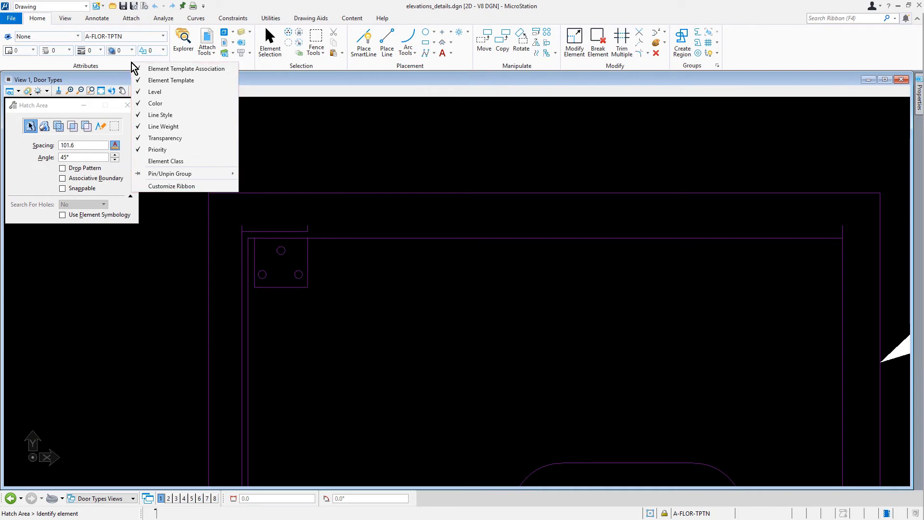
{"action": "mouse_move", "coordinate": [169, 175]}
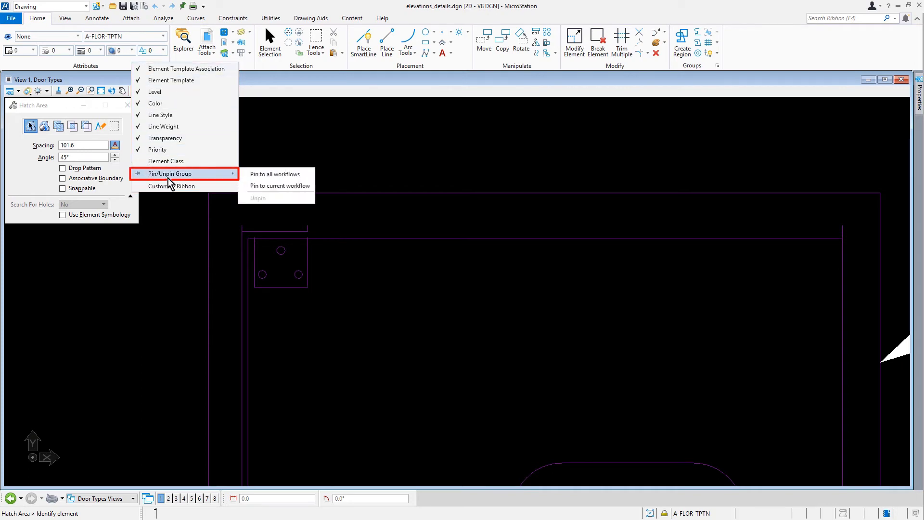
{"action": "left_click", "coordinate": [264, 187]}
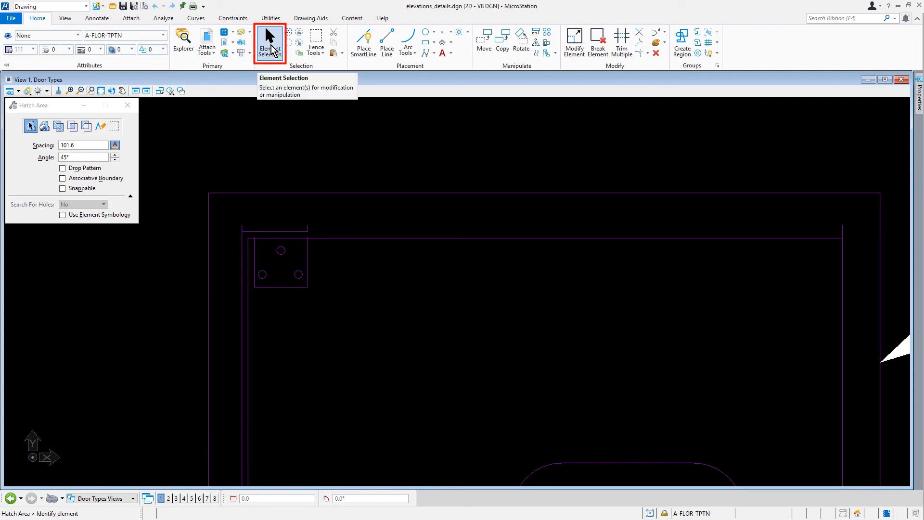
Step: Match the existing frame line's attributes to make level A-DOOR-FRMG and colour 13 active
{"action": "left_click", "coordinate": [271, 48]}
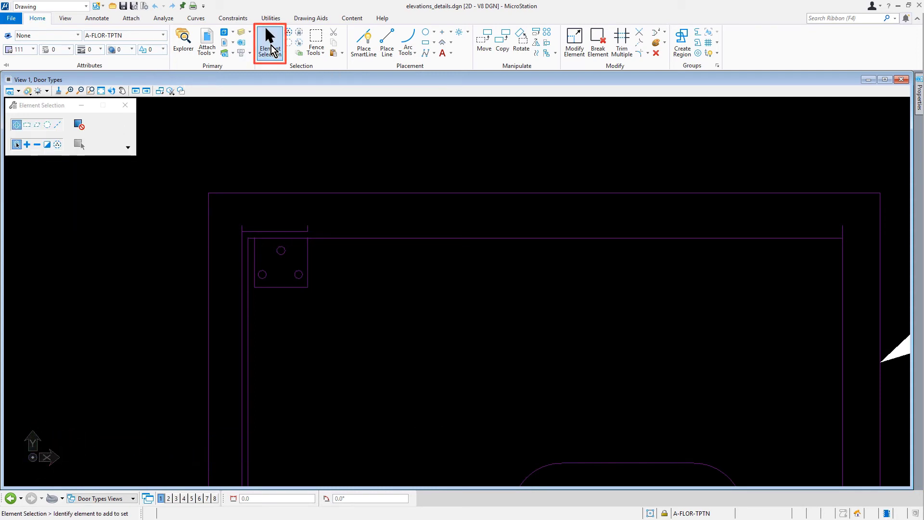
{"action": "left_click", "coordinate": [388, 192], "text": "alt"}
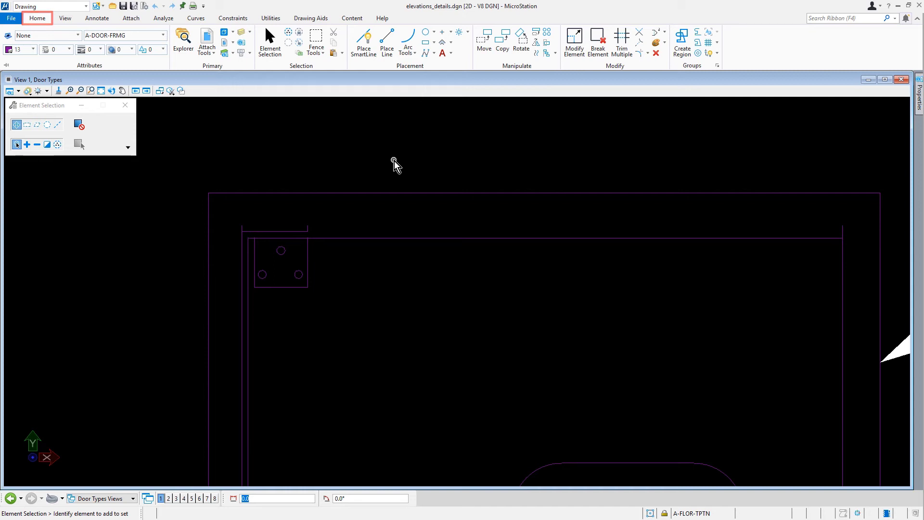
Step: Draw a 923.9 SmartLine from the frame's top-left corner to its top-right corner
{"action": "left_click", "coordinate": [361, 48]}
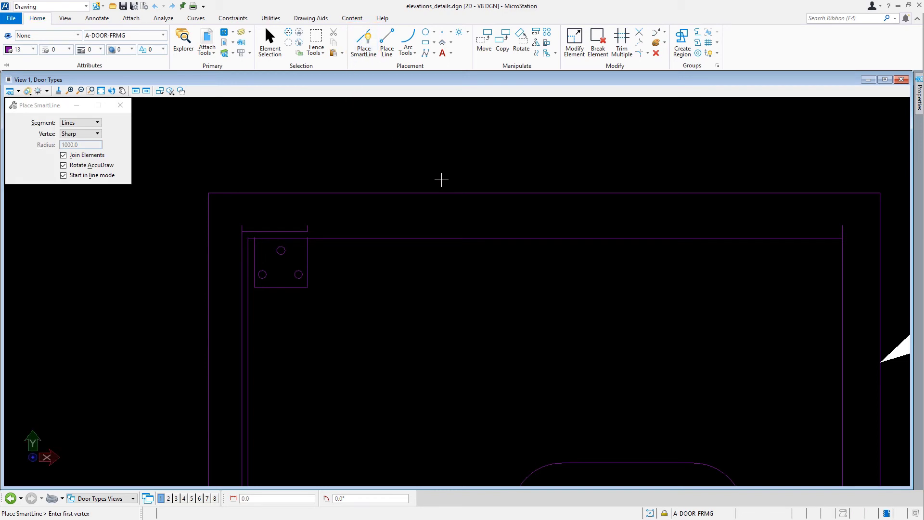
{"action": "left_click", "coordinate": [242, 225]}
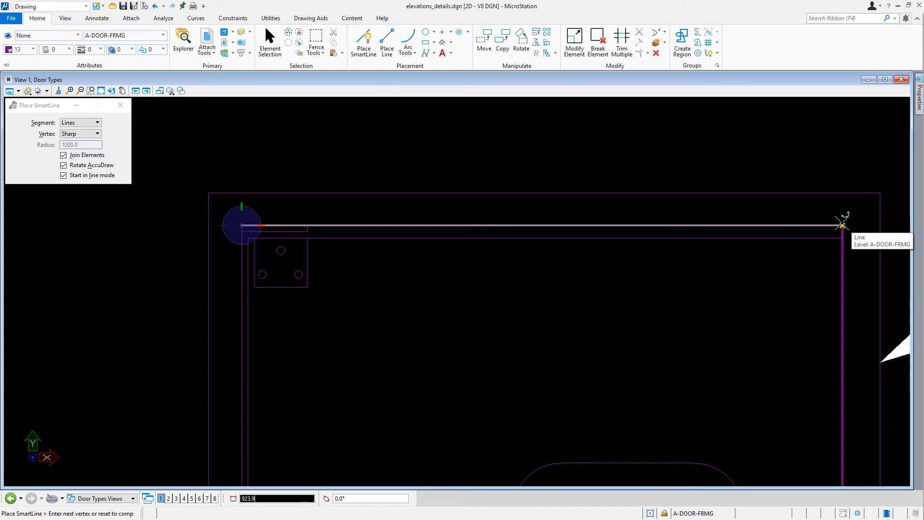
{"action": "left_click", "coordinate": [841, 225]}
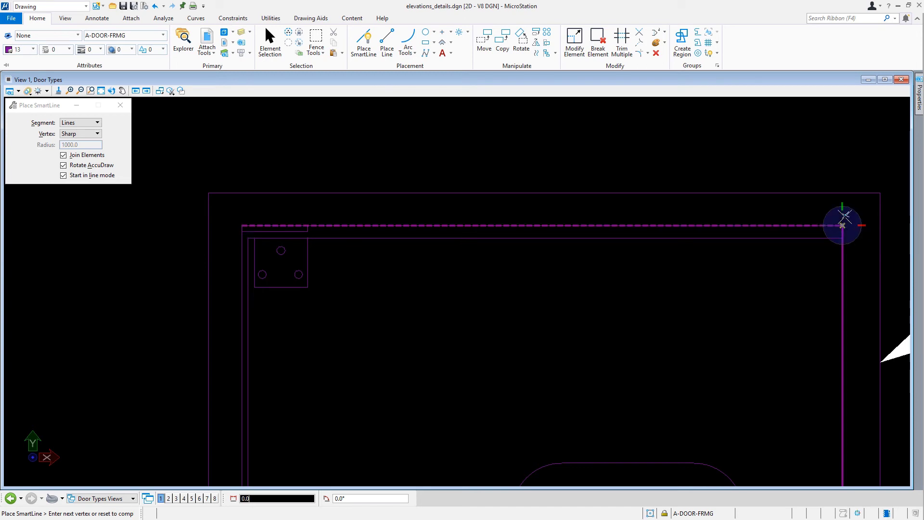
{"action": "right_click", "coordinate": [873, 173]}
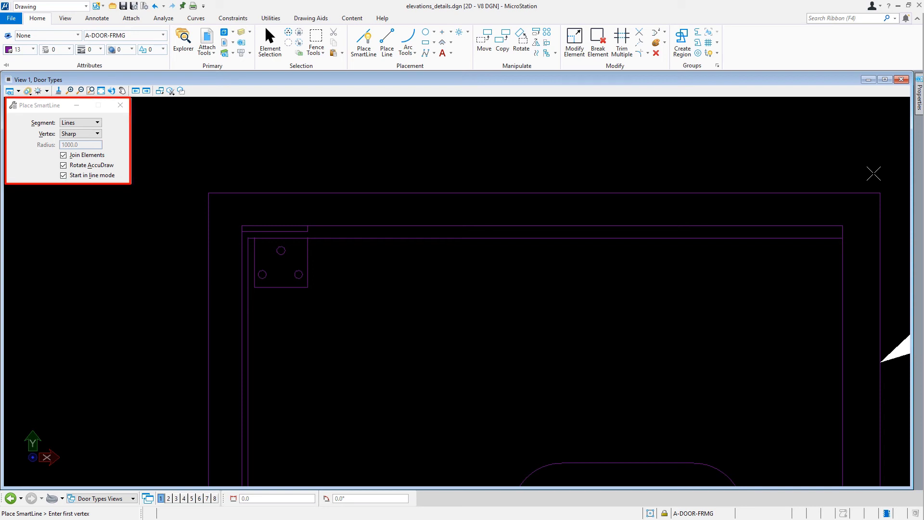
{"action": "key", "text": "Escape"}
{"action": "key", "text": "Escape"}
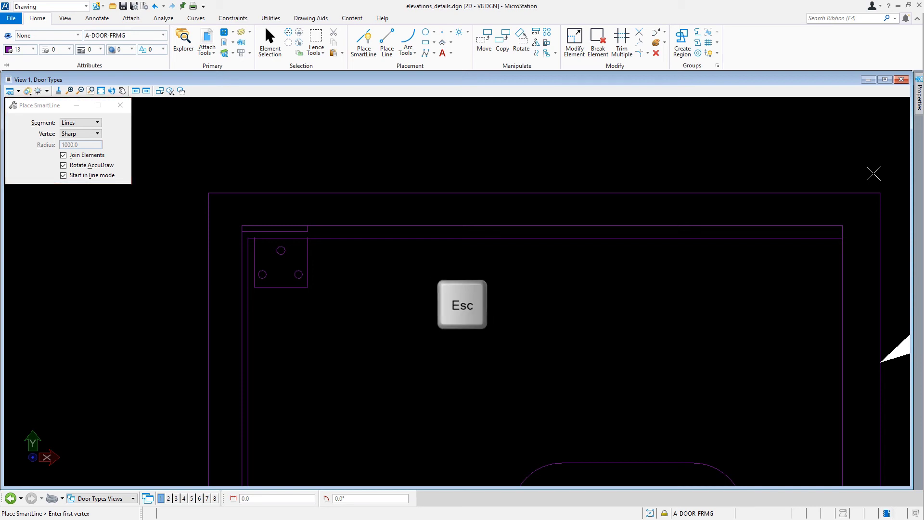